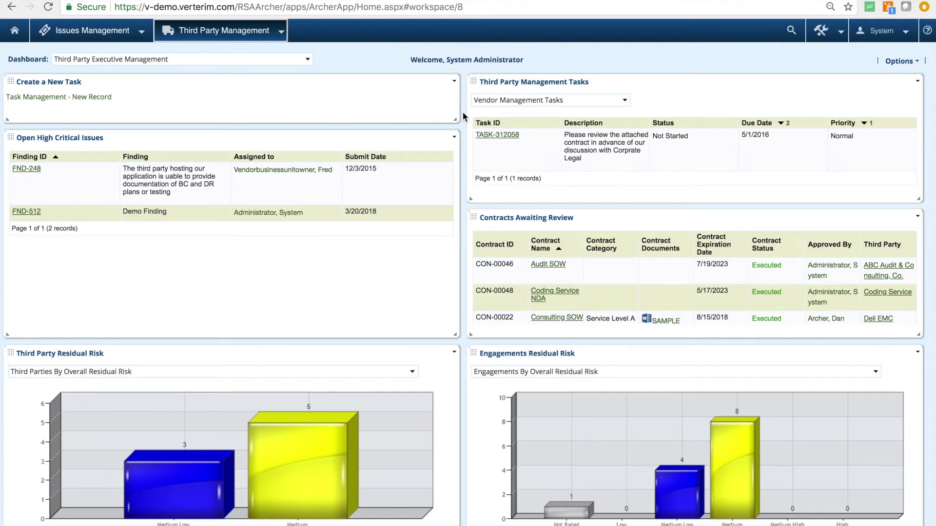
{"action": "scroll", "coordinate": [463, 116], "scroll_direction": "down", "scroll_amount": 1}
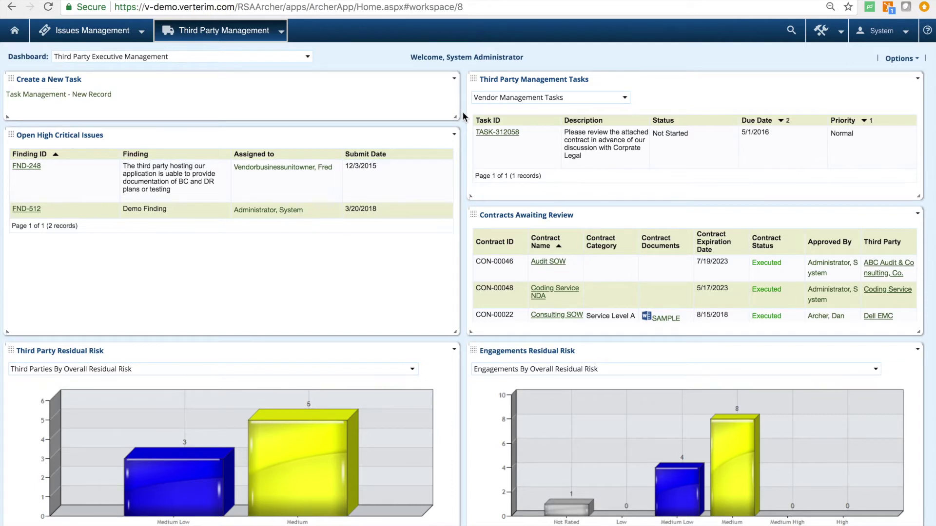
{"action": "scroll", "coordinate": [464, 115], "scroll_direction": "down", "scroll_amount": 3}
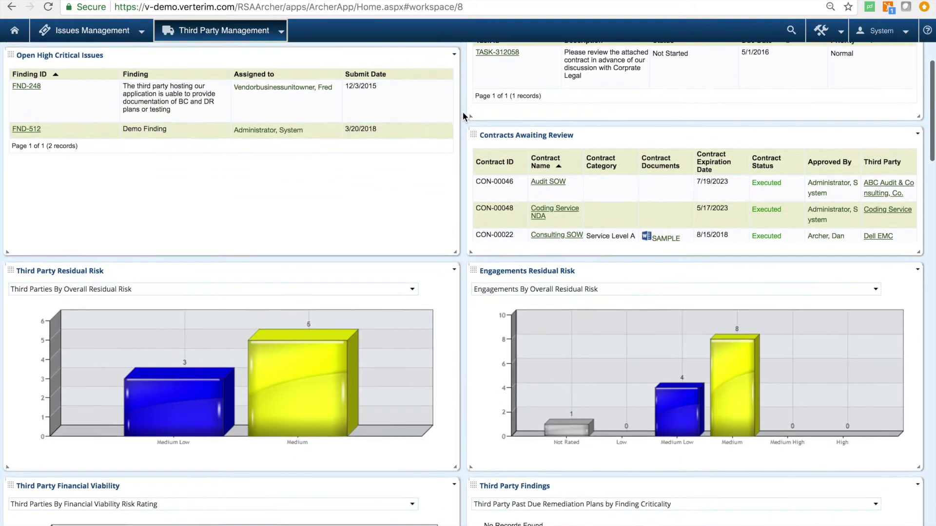
{"action": "scroll", "coordinate": [463, 116], "scroll_direction": "down", "scroll_amount": 4}
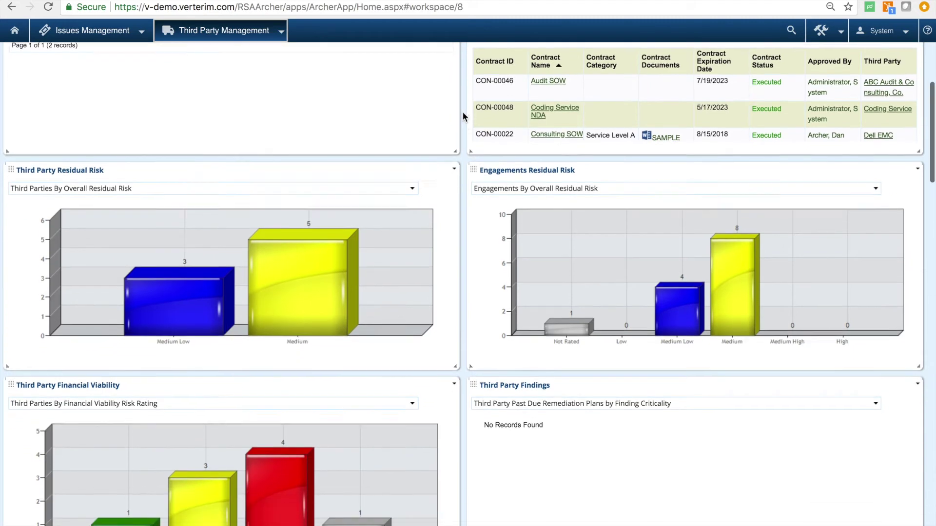
{"action": "scroll", "coordinate": [465, 116], "scroll_direction": "down", "scroll_amount": 5}
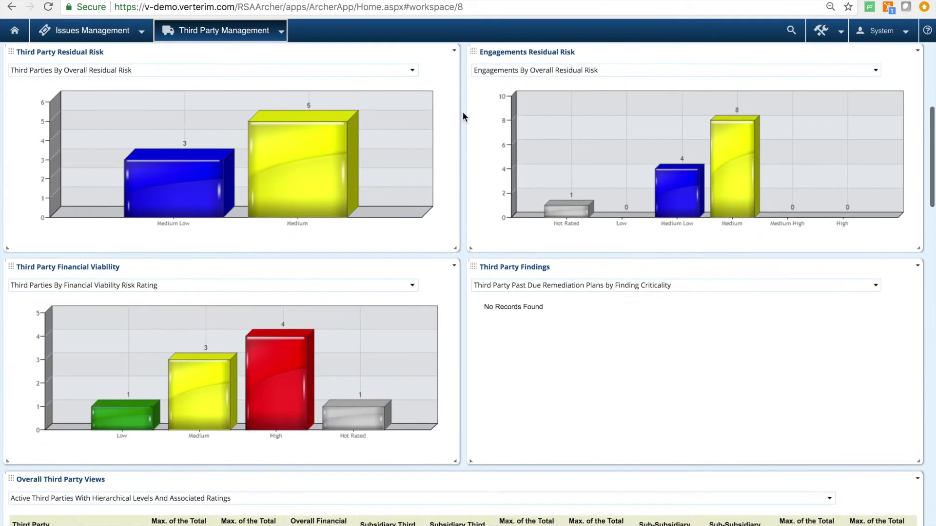
{"action": "scroll", "coordinate": [463, 116], "scroll_direction": "down", "scroll_amount": 5}
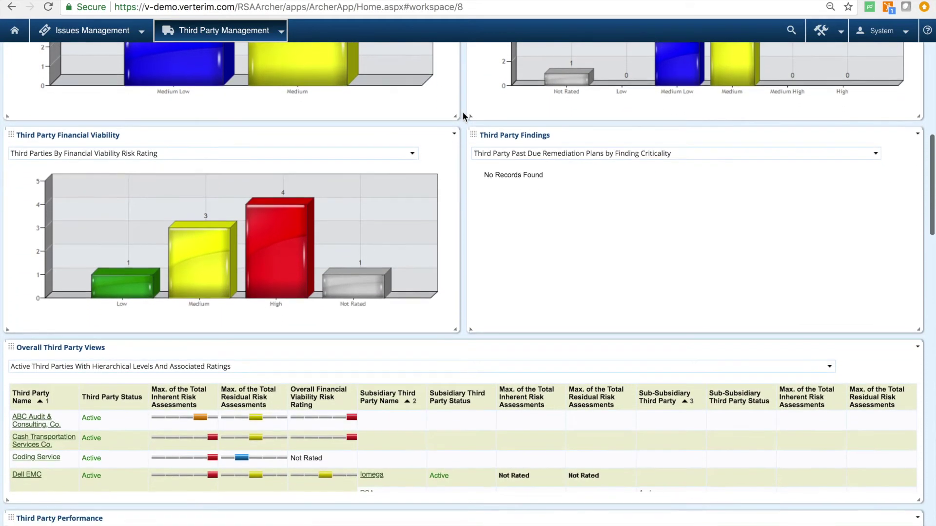
{"action": "scroll", "coordinate": [463, 116], "scroll_direction": "down", "scroll_amount": 4}
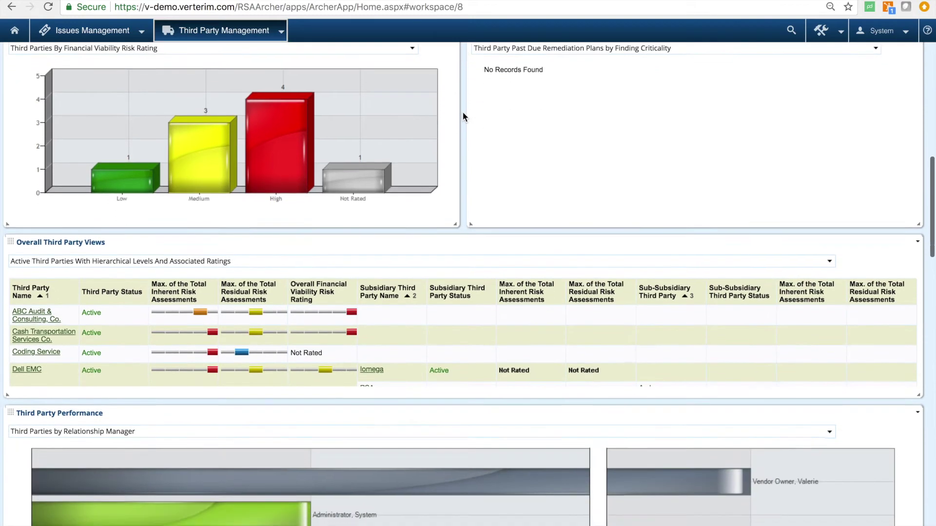
{"action": "scroll", "coordinate": [463, 117], "scroll_direction": "down", "scroll_amount": 1}
{"action": "scroll", "coordinate": [464, 117], "scroll_direction": "down", "scroll_amount": 3}
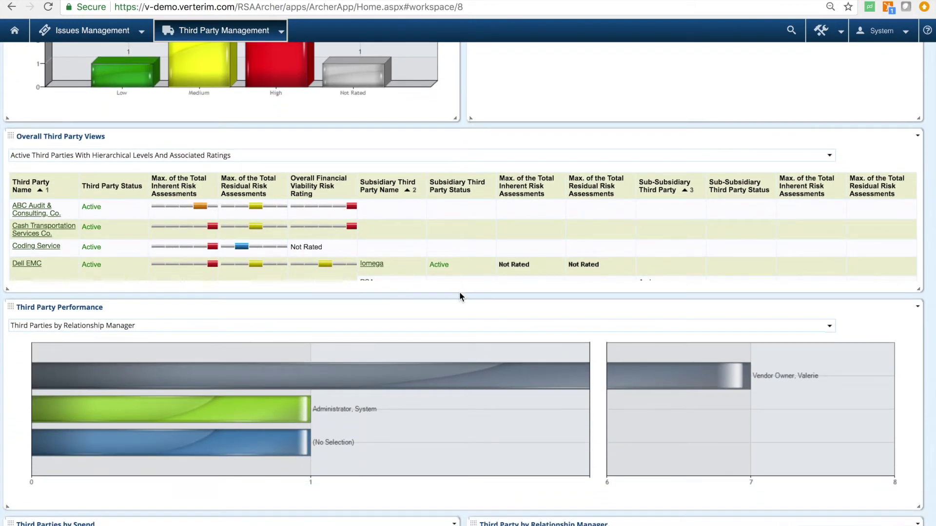
{"action": "scroll", "coordinate": [459, 292], "scroll_direction": "down", "scroll_amount": 4}
{"action": "scroll", "coordinate": [466, 407], "scroll_direction": "down", "scroll_amount": 5}
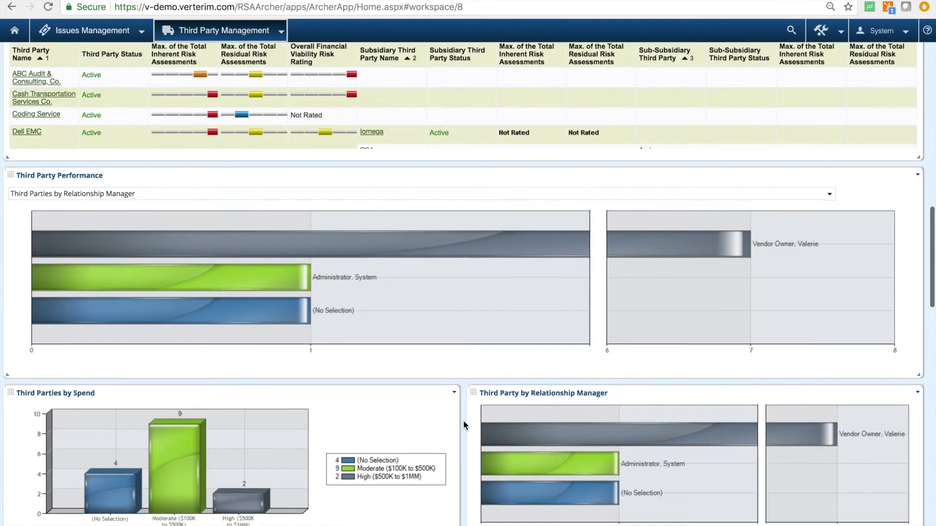
{"action": "scroll", "coordinate": [464, 423], "scroll_direction": "down", "scroll_amount": 4}
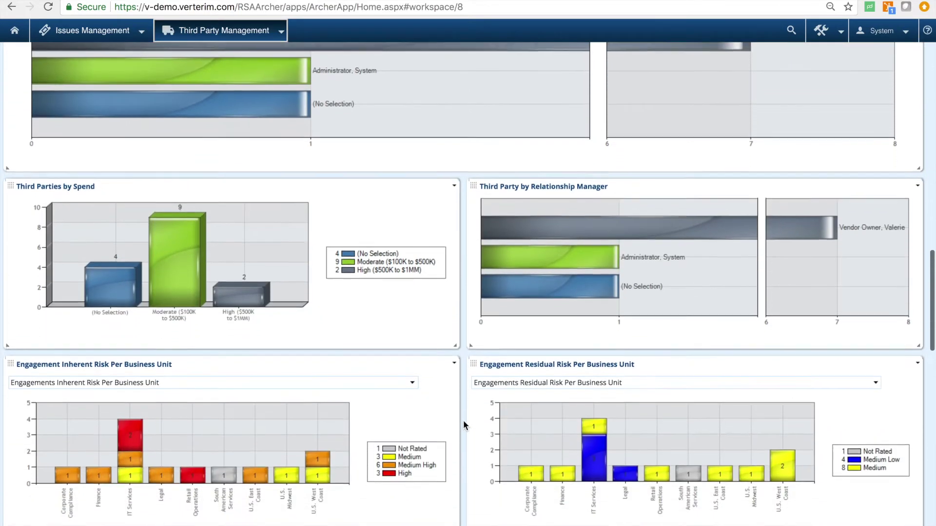
{"action": "scroll", "coordinate": [463, 421], "scroll_direction": "down", "scroll_amount": 3}
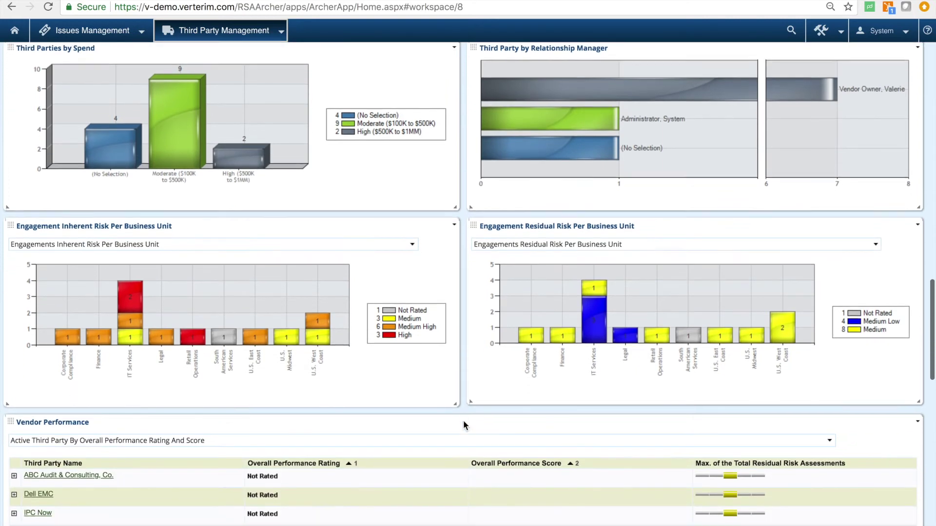
{"action": "scroll", "coordinate": [463, 420], "scroll_direction": "up", "scroll_amount": 3}
{"action": "scroll", "coordinate": [463, 421], "scroll_direction": "up", "scroll_amount": 10}
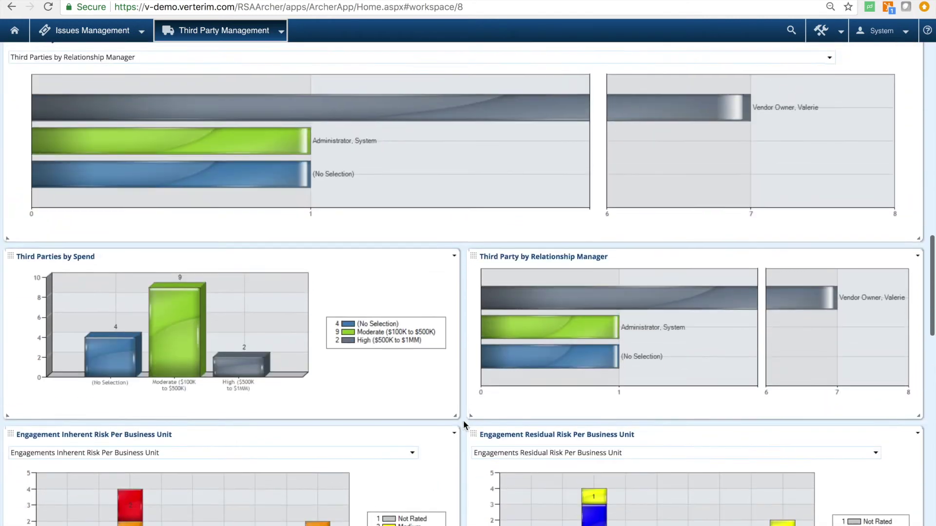
{"action": "scroll", "coordinate": [463, 420], "scroll_direction": "up", "scroll_amount": 1}
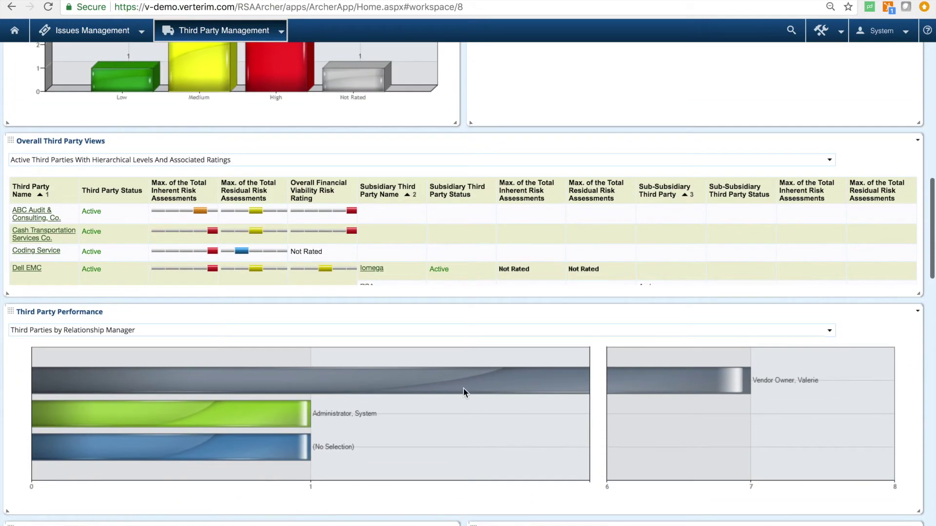
{"action": "scroll", "coordinate": [459, 303], "scroll_direction": "up", "scroll_amount": 2}
{"action": "scroll", "coordinate": [459, 304], "scroll_direction": "up", "scroll_amount": 15}
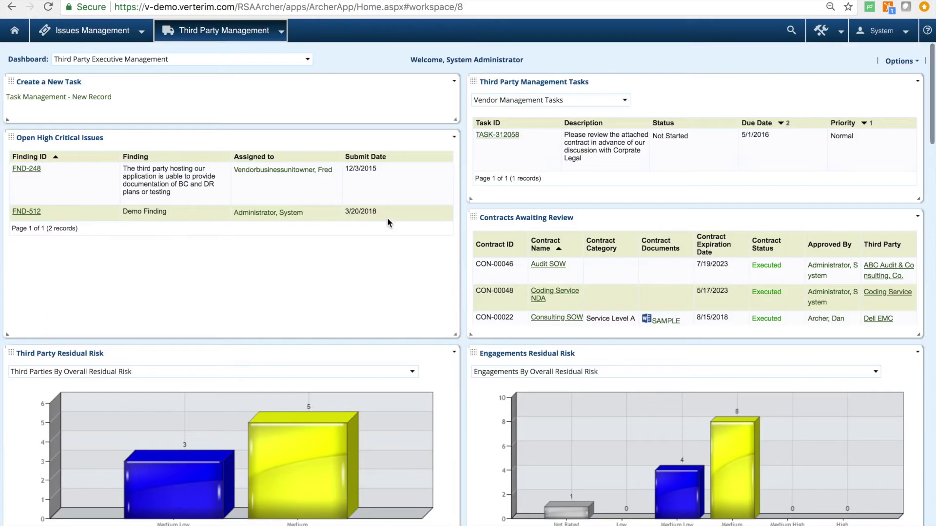
{"action": "left_click", "coordinate": [271, 59]}
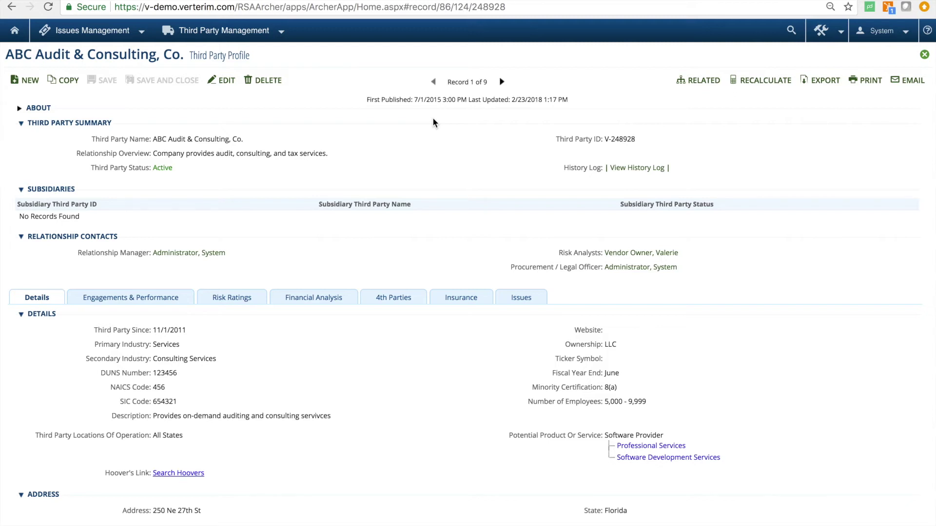
- Show ABC Audit & Consulting's Engagements & Performance: Audit Consulting Services engagement, approved MSA and executed Audit SOW
{"action": "scroll", "coordinate": [433, 119], "scroll_direction": "down", "scroll_amount": 4}
{"action": "scroll", "coordinate": [434, 123], "scroll_direction": "up", "scroll_amount": 2}
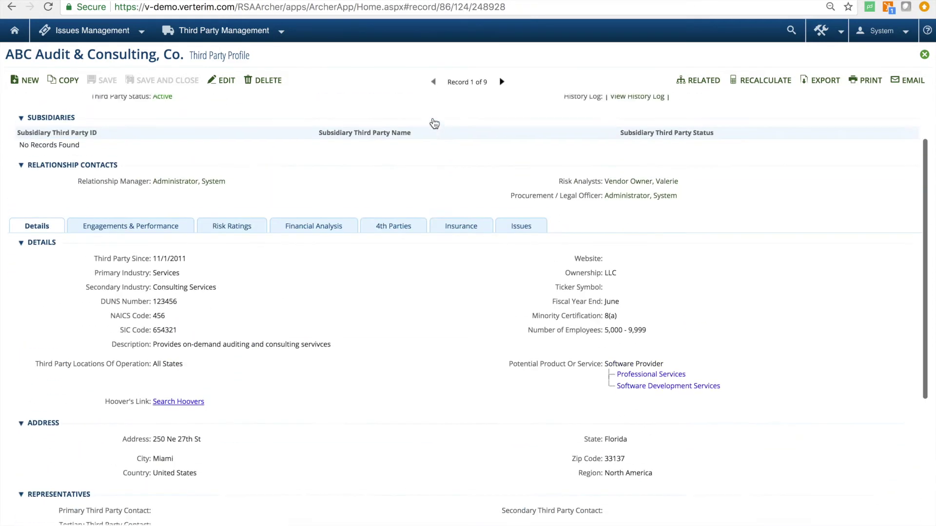
{"action": "scroll", "coordinate": [435, 123], "scroll_direction": "up", "scroll_amount": 2}
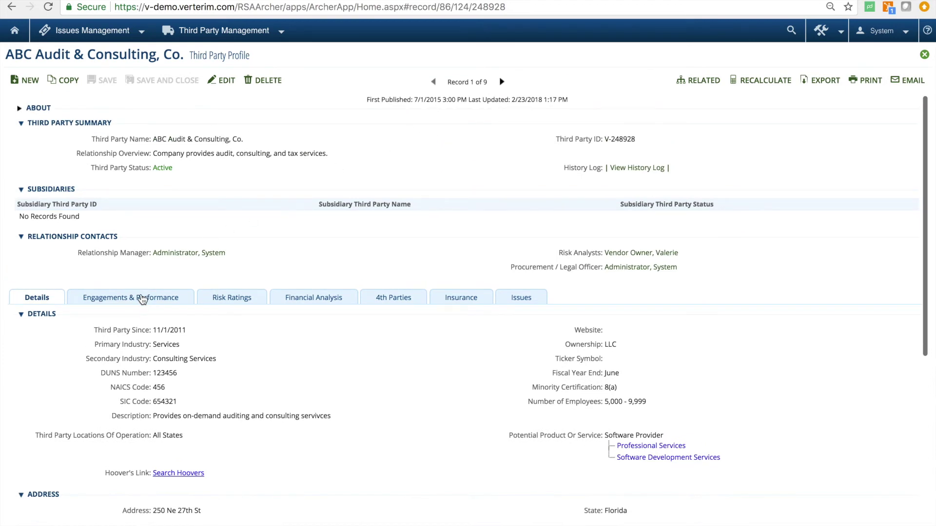
{"action": "left_click", "coordinate": [142, 298]}
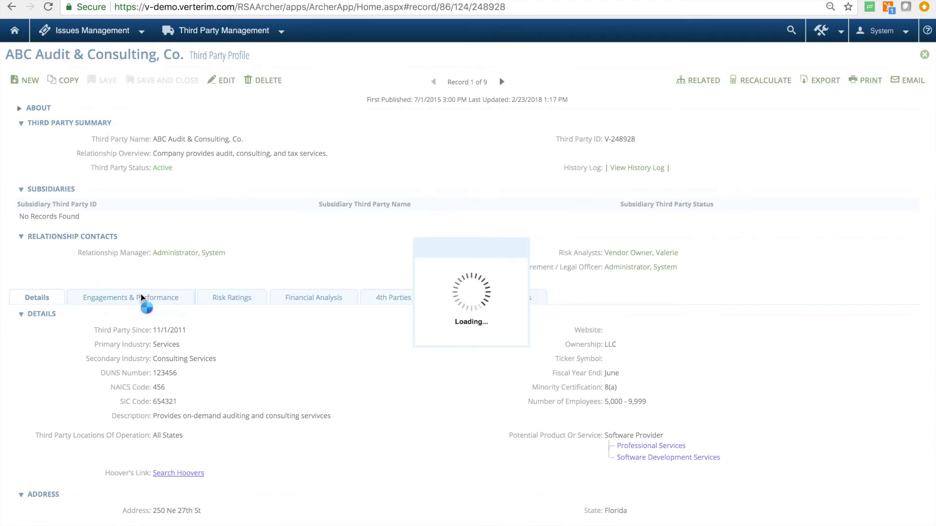
{"action": "left_click", "coordinate": [265, 297]}
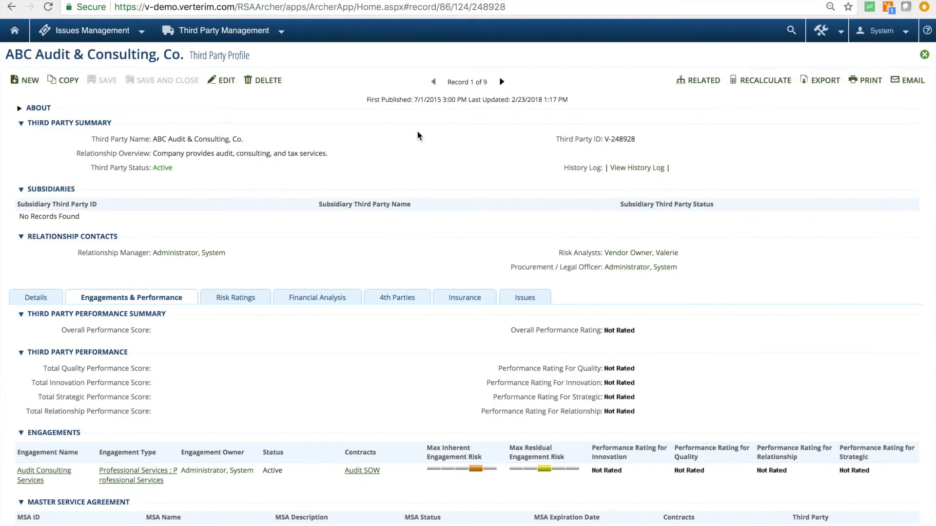
{"action": "scroll", "coordinate": [417, 130], "scroll_direction": "down", "scroll_amount": 5}
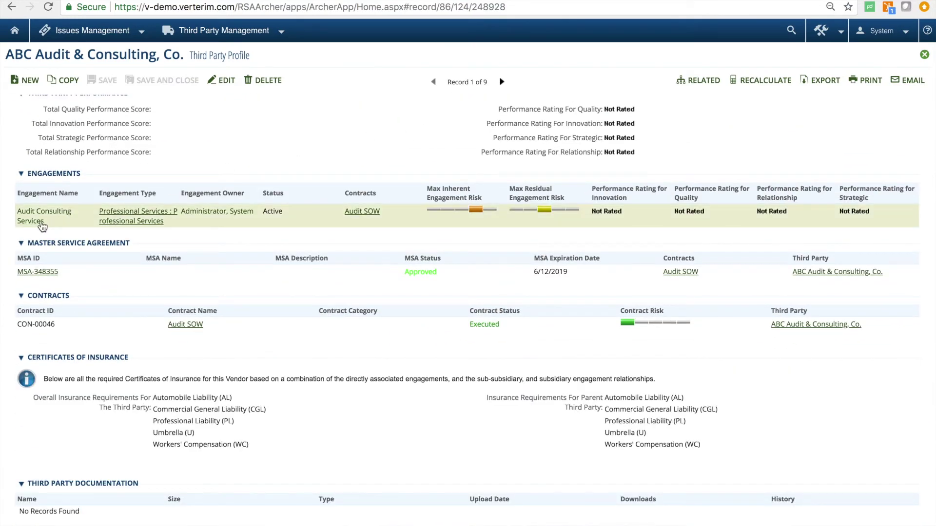
- Open the Audit Consulting Services engagement and review its financial risk ratings down to questionnaire 348430 at 5%
{"action": "left_click", "coordinate": [42, 224]}
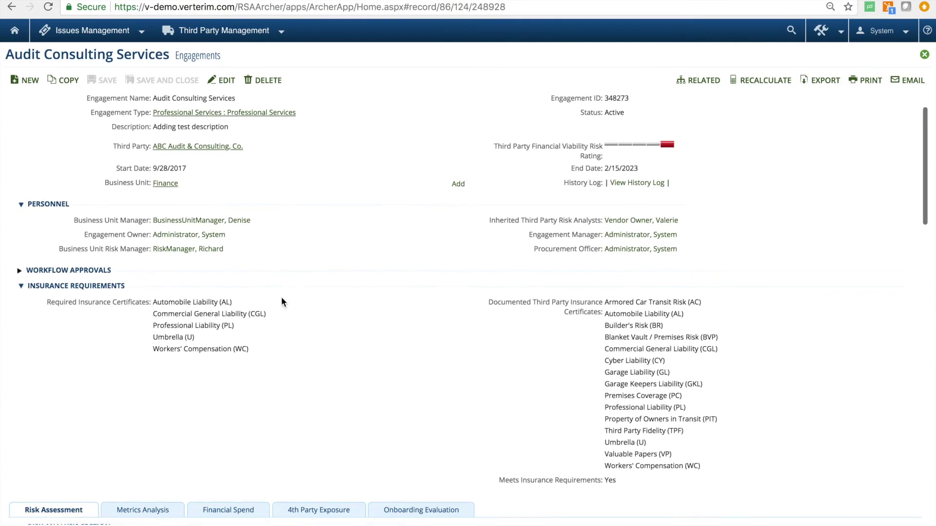
{"action": "scroll", "coordinate": [282, 297], "scroll_direction": "down", "scroll_amount": 3}
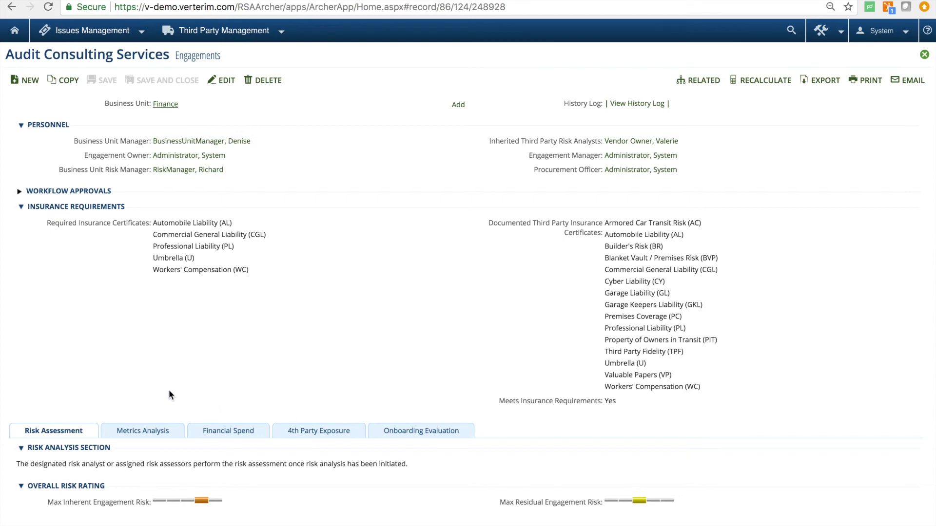
{"action": "scroll", "coordinate": [168, 390], "scroll_direction": "down", "scroll_amount": 7}
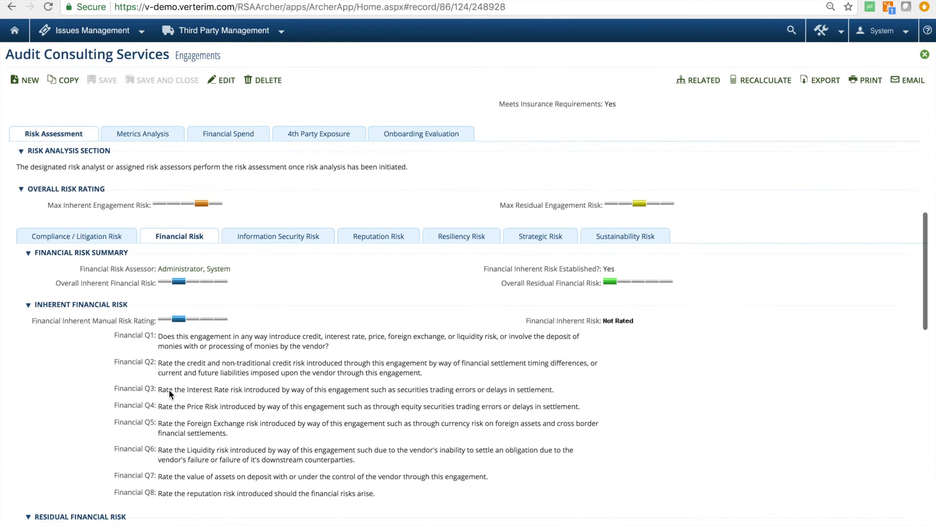
{"action": "scroll", "coordinate": [169, 390], "scroll_direction": "down", "scroll_amount": 3}
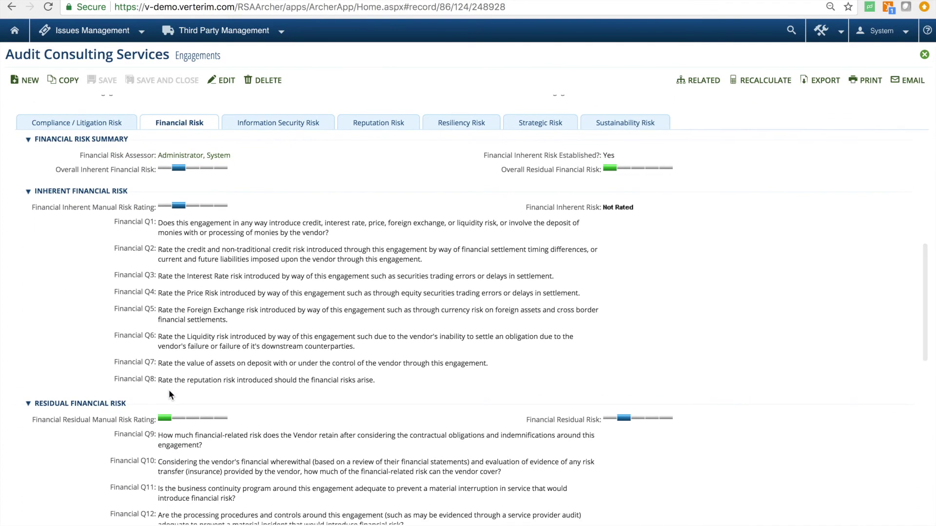
{"action": "scroll", "coordinate": [169, 392], "scroll_direction": "down", "scroll_amount": 1}
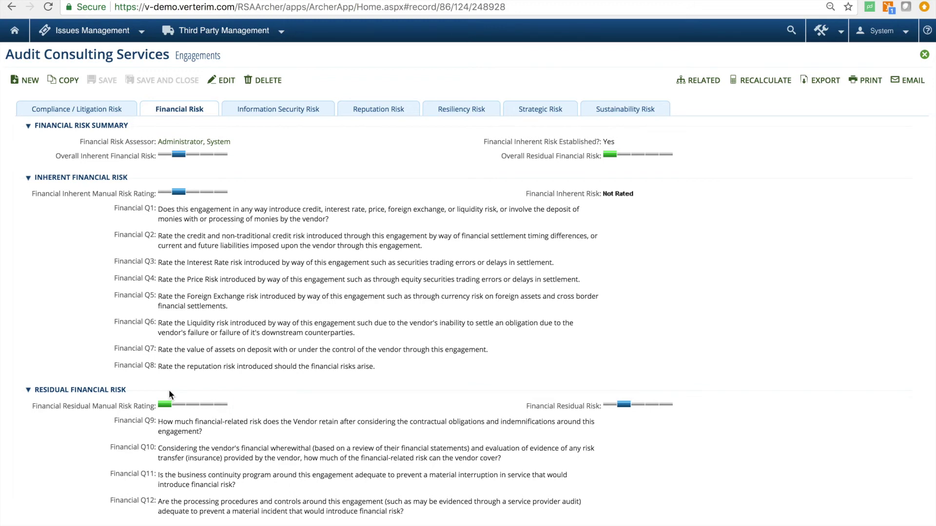
{"action": "scroll", "coordinate": [169, 390], "scroll_direction": "down", "scroll_amount": 5}
{"action": "scroll", "coordinate": [168, 390], "scroll_direction": "down", "scroll_amount": 4}
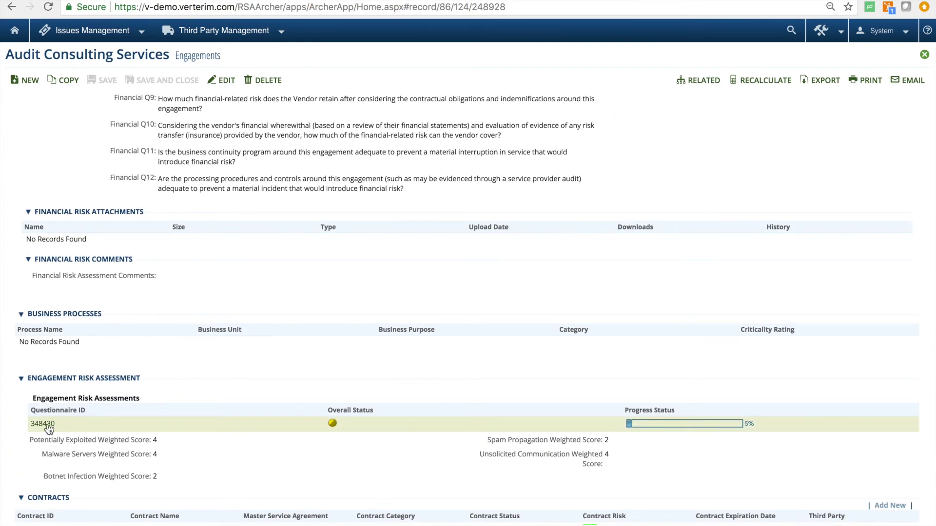
- Open questionnaire 348430 and review its Resiliency and Information Security questions, 7 of 132 answered
{"action": "left_click", "coordinate": [47, 426]}
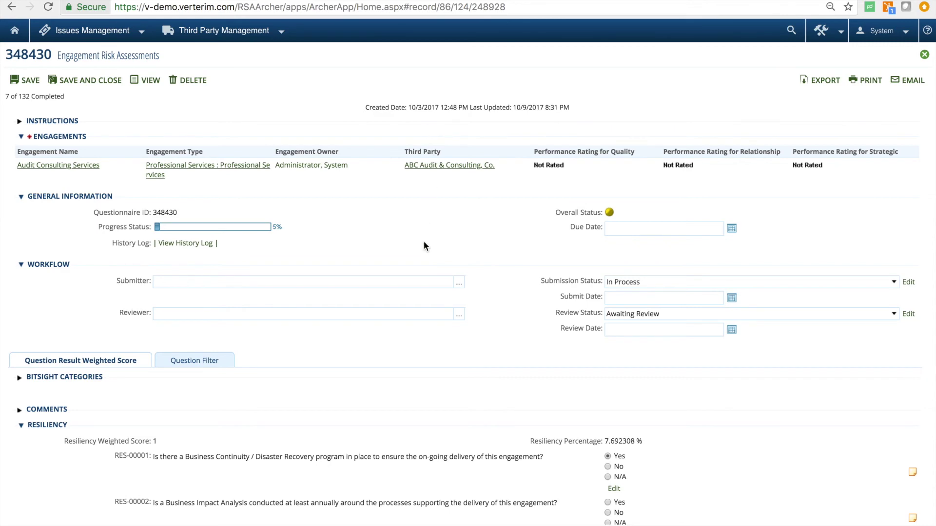
{"action": "scroll", "coordinate": [423, 244], "scroll_direction": "down", "scroll_amount": 3}
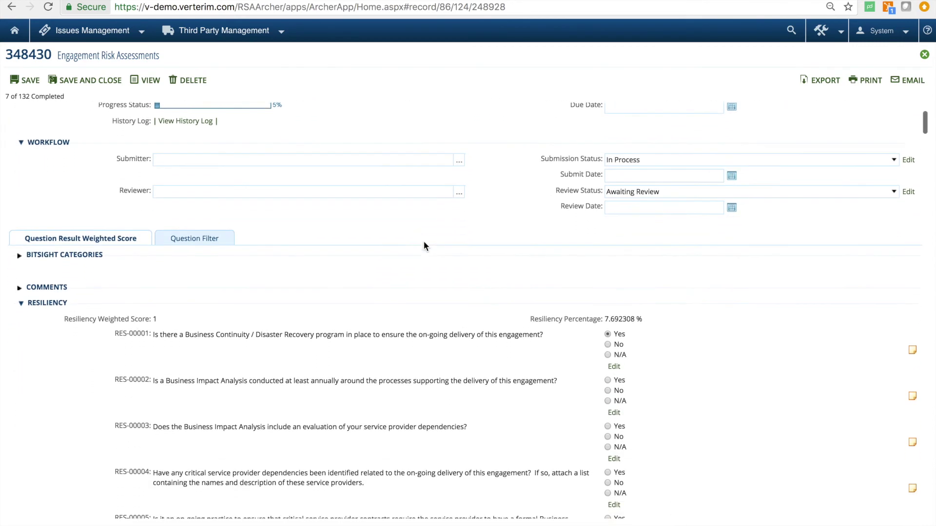
{"action": "scroll", "coordinate": [424, 241], "scroll_direction": "down", "scroll_amount": 5}
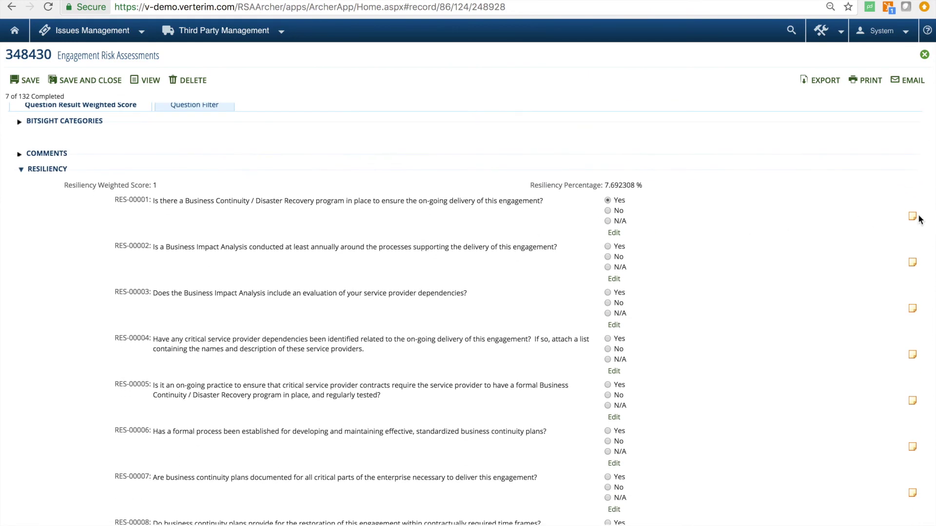
{"action": "scroll", "coordinate": [534, 232], "scroll_direction": "down", "scroll_amount": 1}
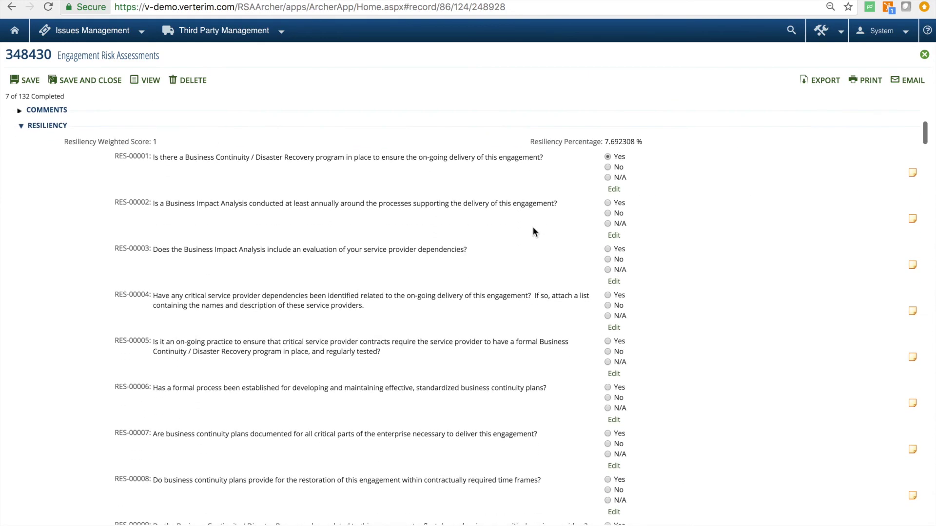
{"action": "scroll", "coordinate": [535, 232], "scroll_direction": "down", "scroll_amount": 15}
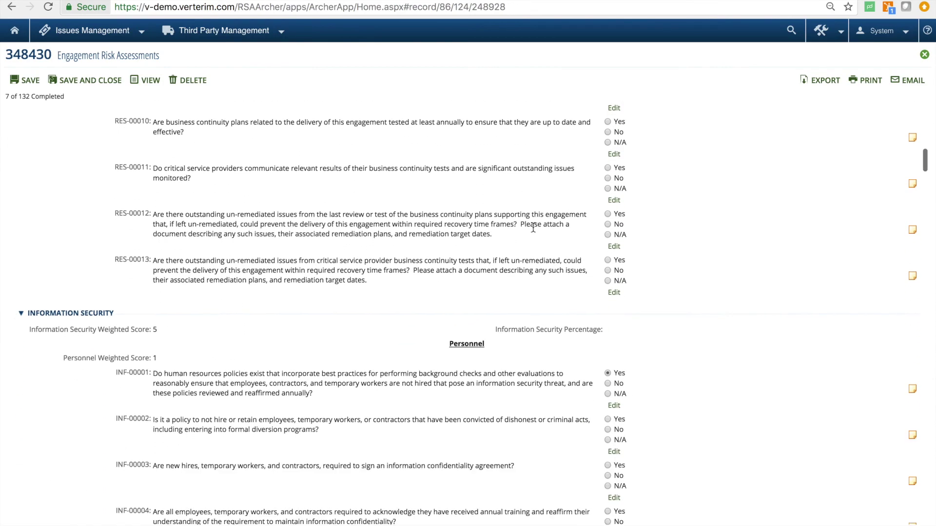
{"action": "scroll", "coordinate": [533, 227], "scroll_direction": "down", "scroll_amount": 16}
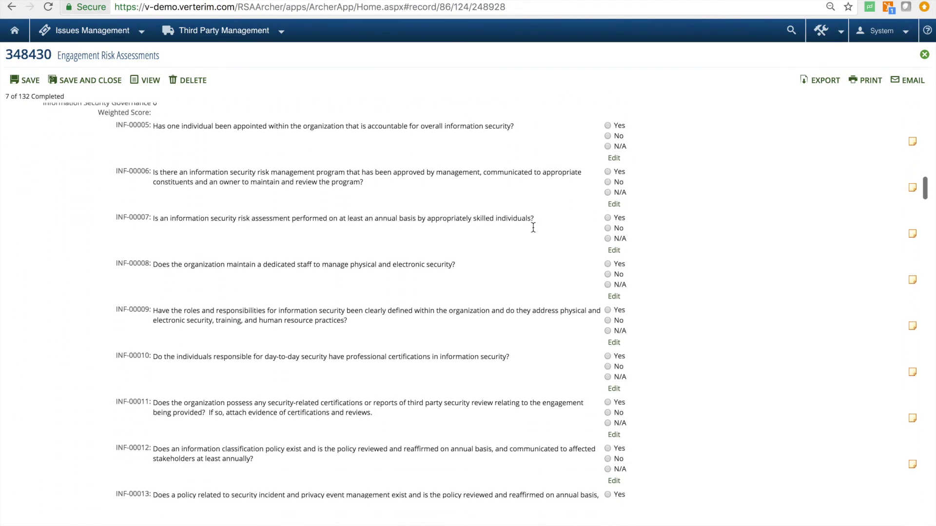
{"action": "scroll", "coordinate": [533, 228], "scroll_direction": "down", "scroll_amount": 13}
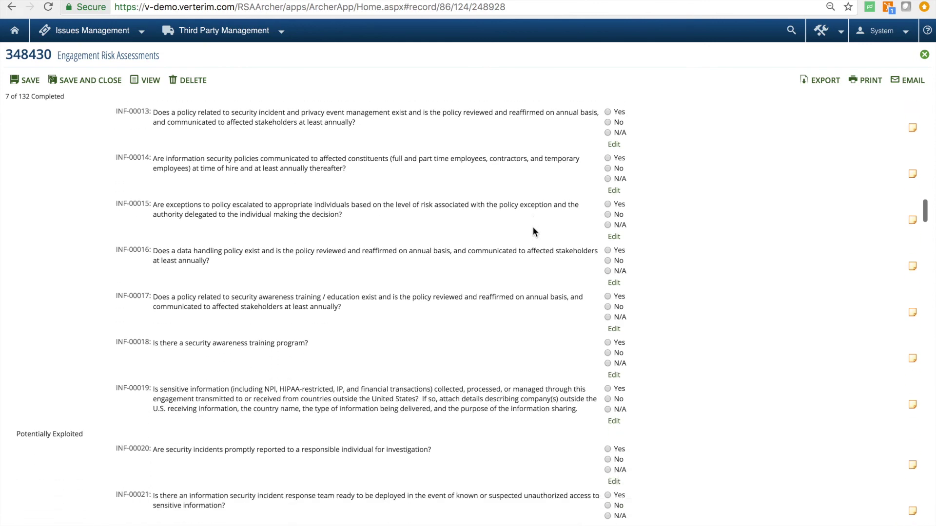